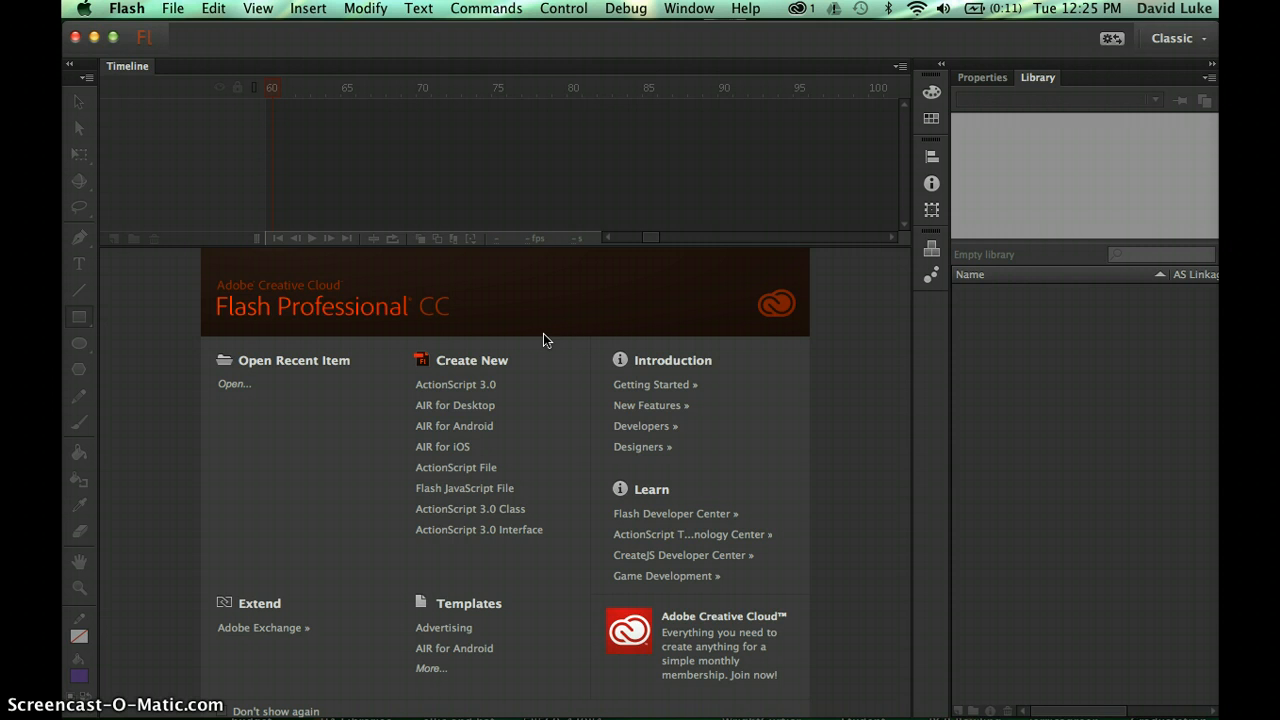
# Create a new ActionScript 3.0 document
pyautogui.click(484, 385)
pyautogui.click(457, 385)
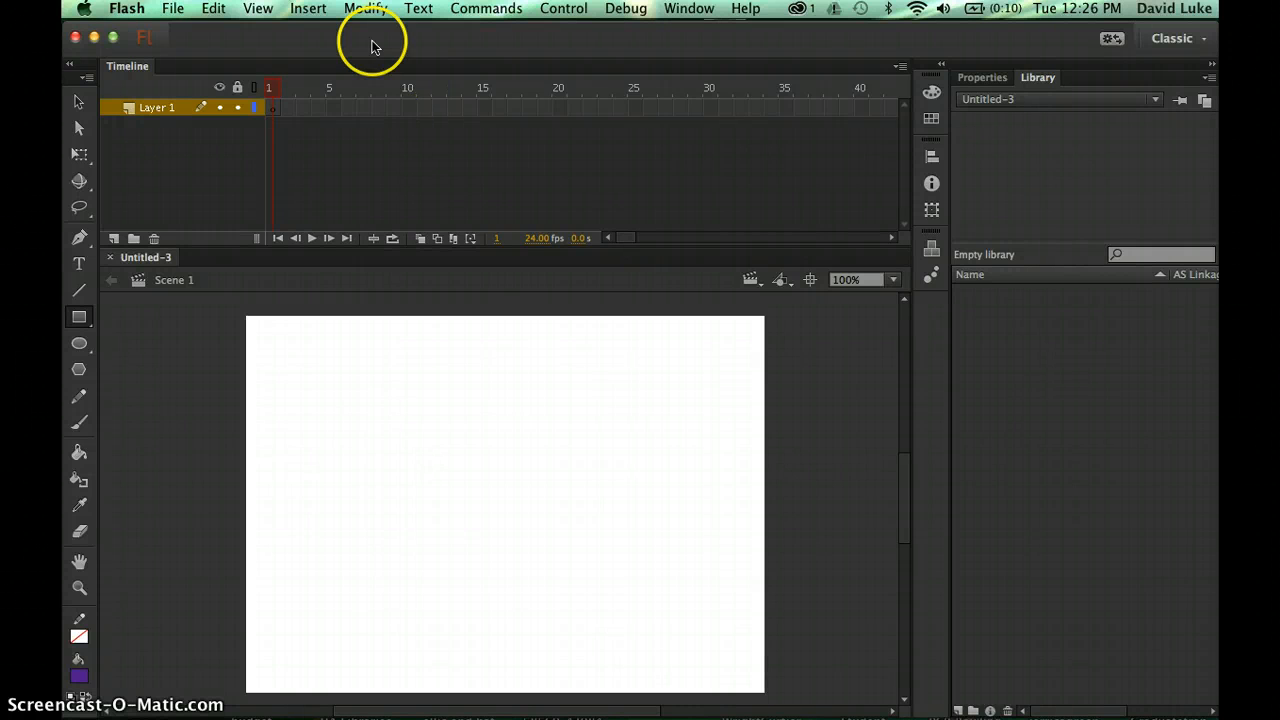
# Insert a new symbol named "Green Ball" with the type Graphic in the library root
pyautogui.click(308, 8)
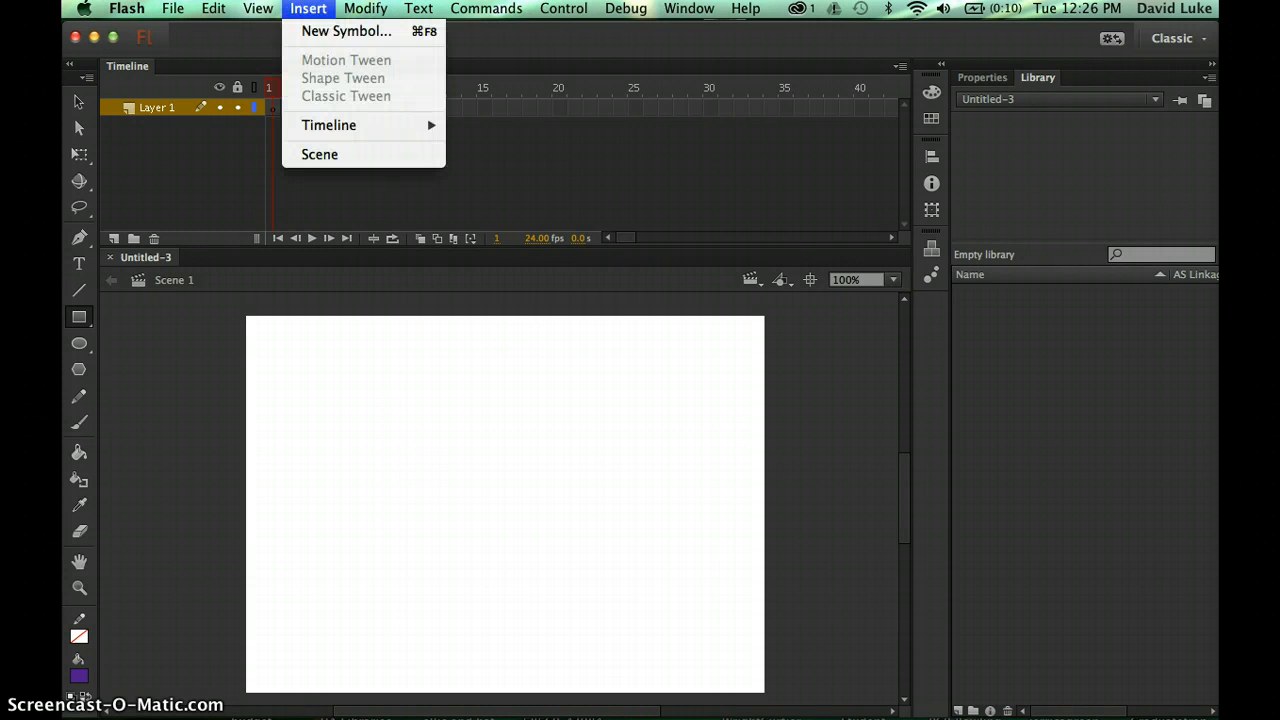
pyautogui.click(332, 32)
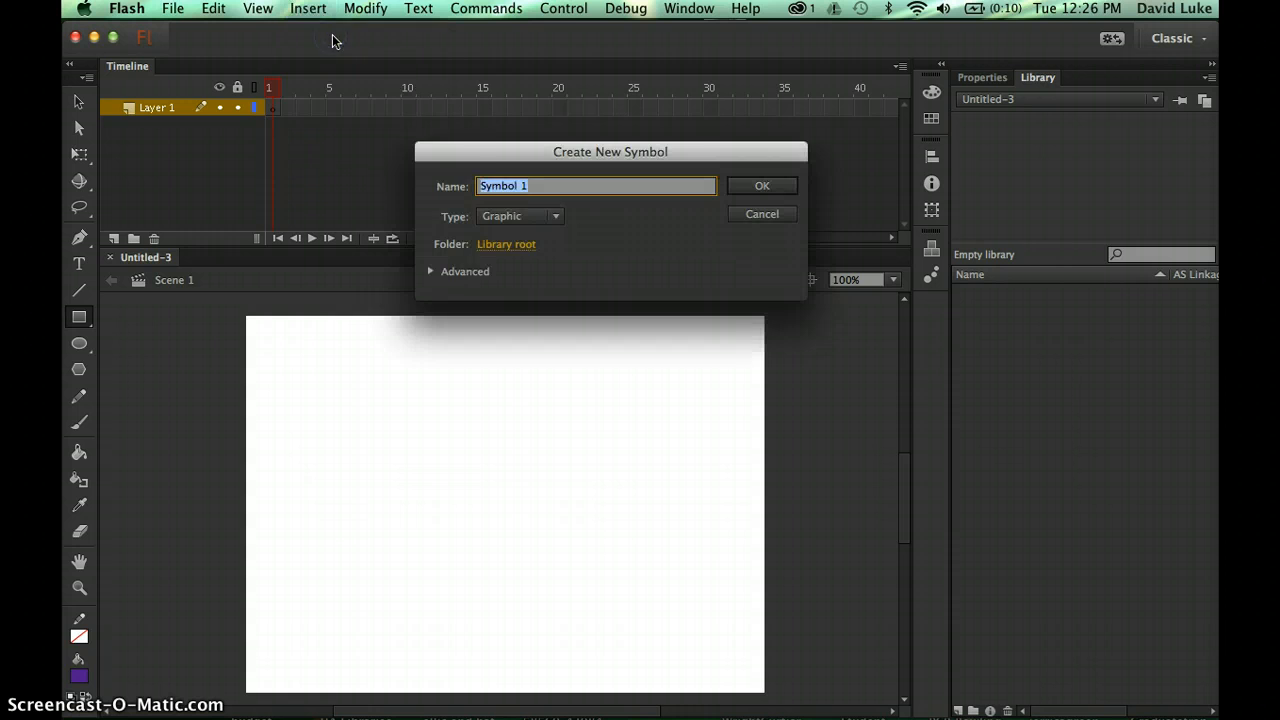
pyautogui.moveTo(518, 150); pyautogui.dragTo(441, 377)
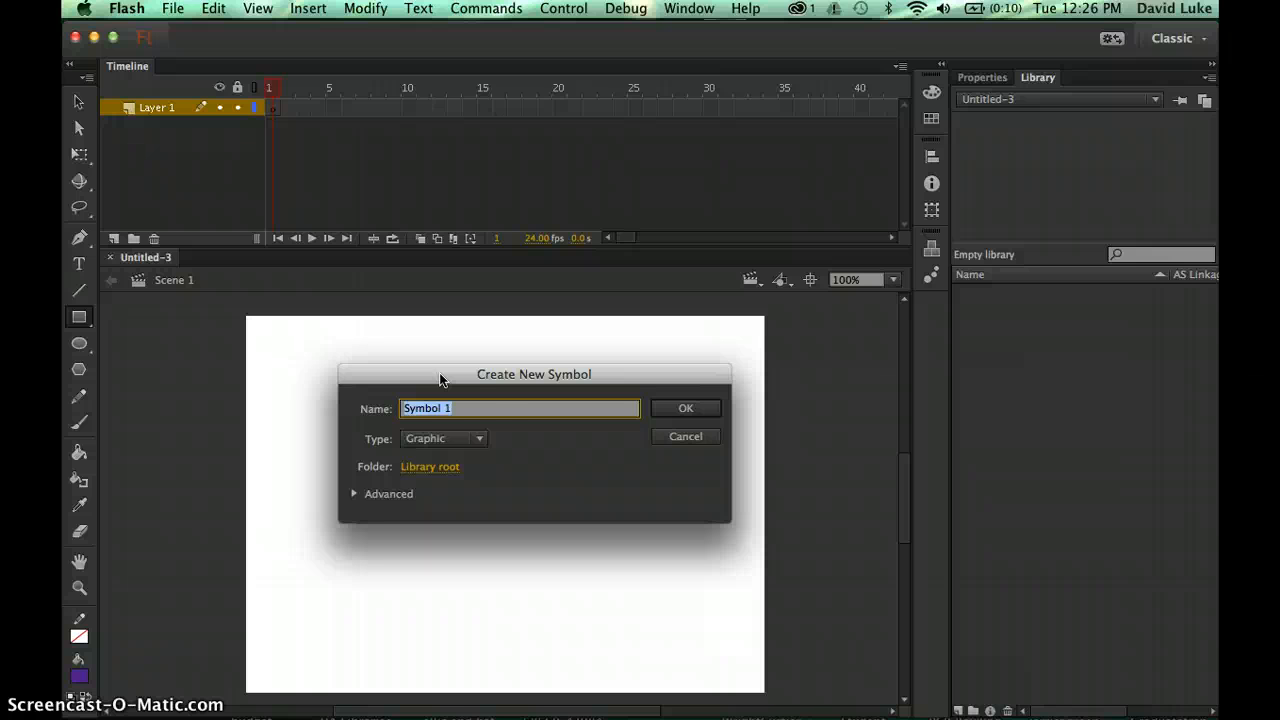
pyautogui.click(477, 441)
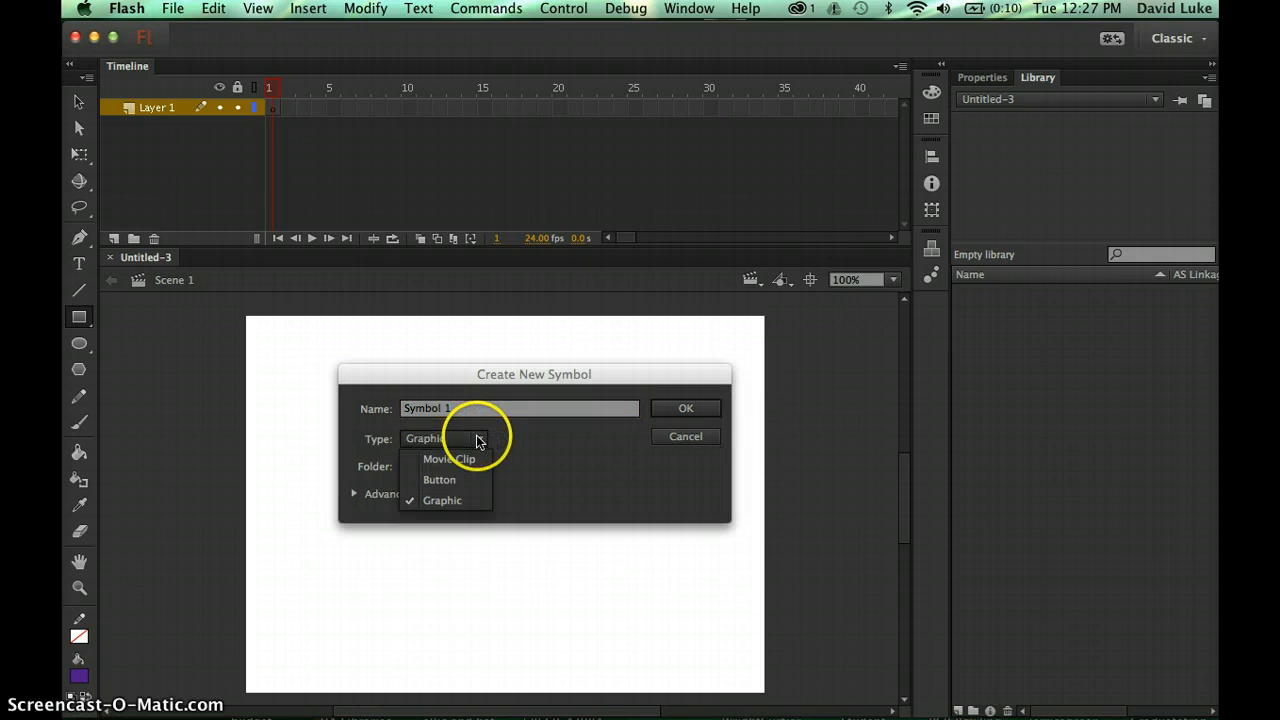
pyautogui.click(445, 481)
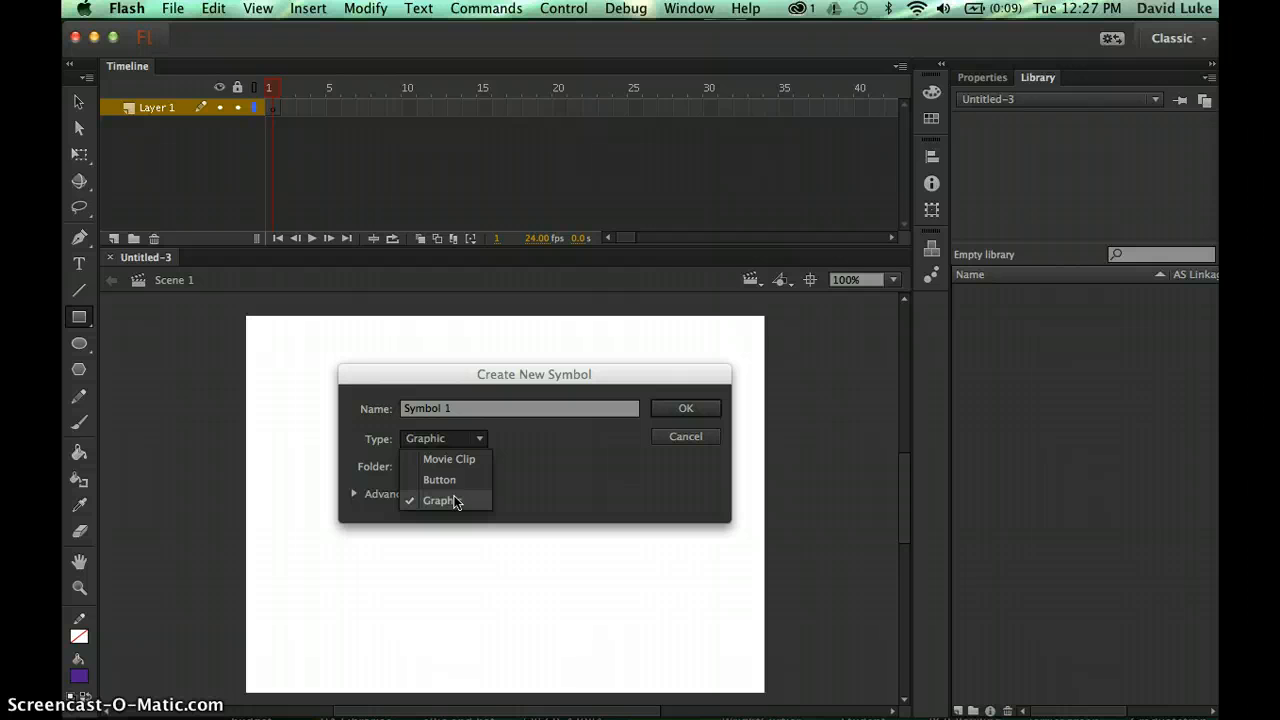
pyautogui.click(417, 408)
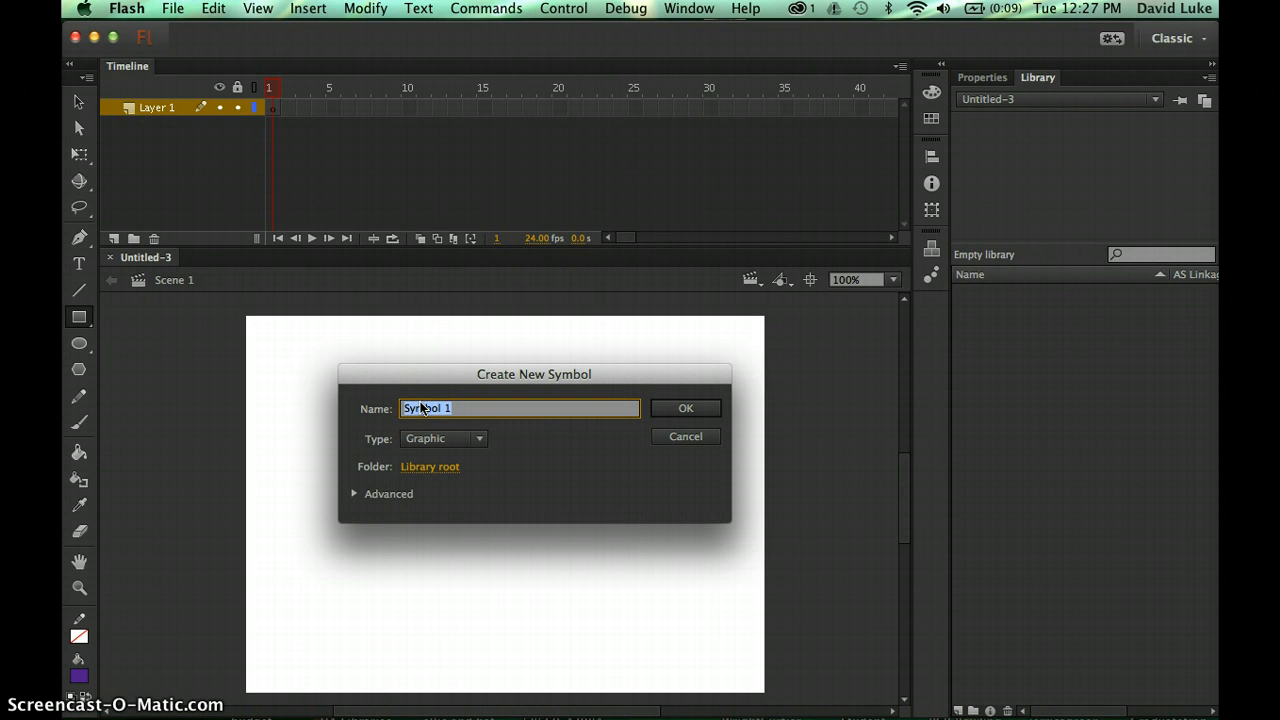
pyautogui.write('Green Ball')
pyautogui.click(474, 463)
pyautogui.click(479, 439)
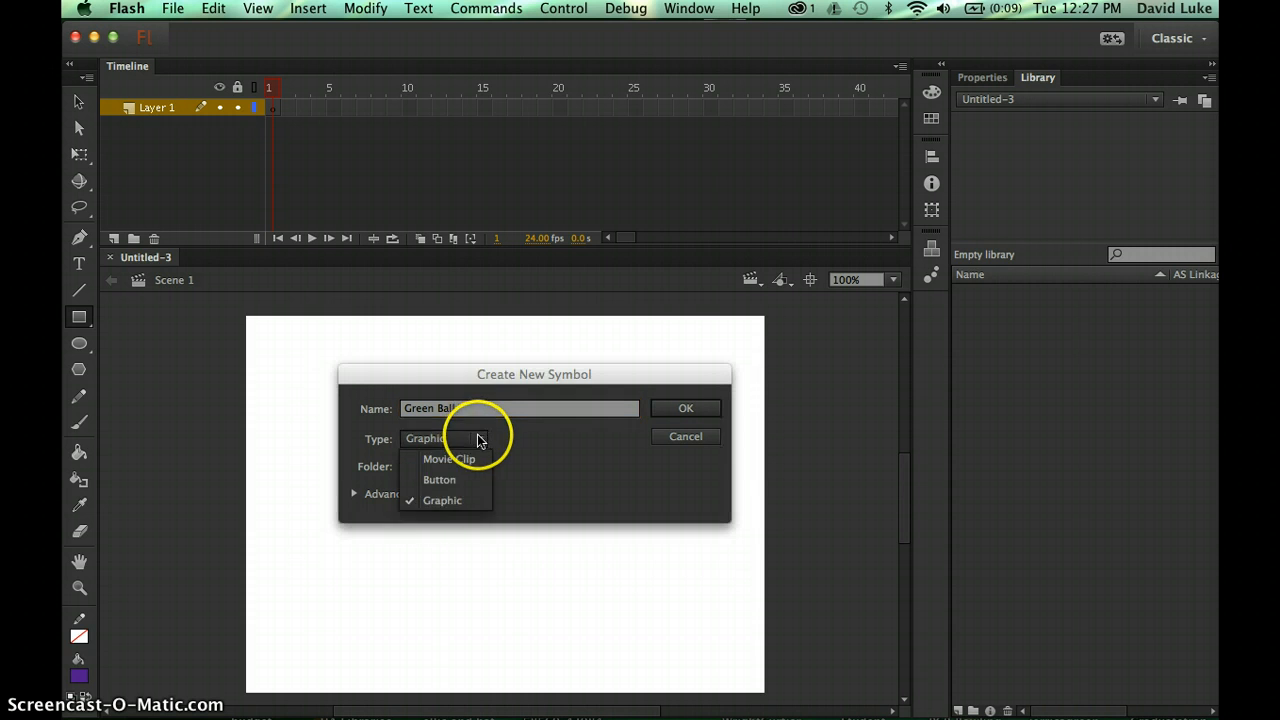
pyautogui.click(455, 500)
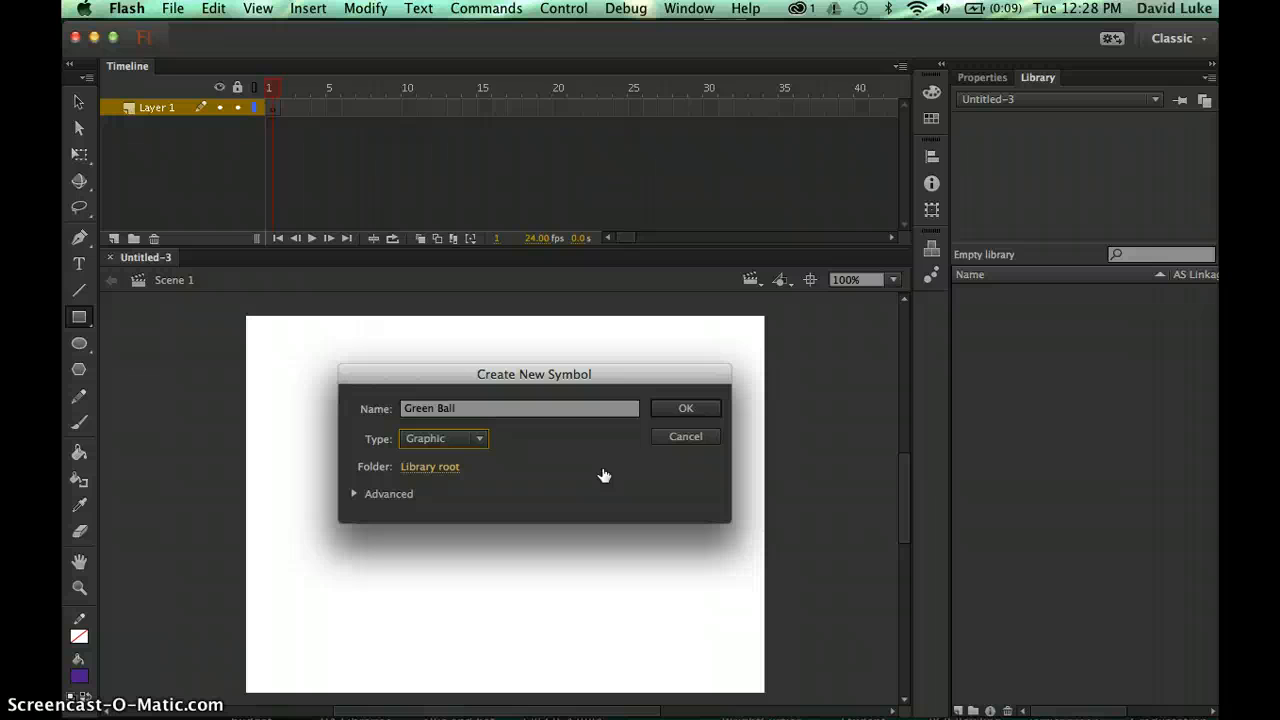
pyautogui.click(687, 410)
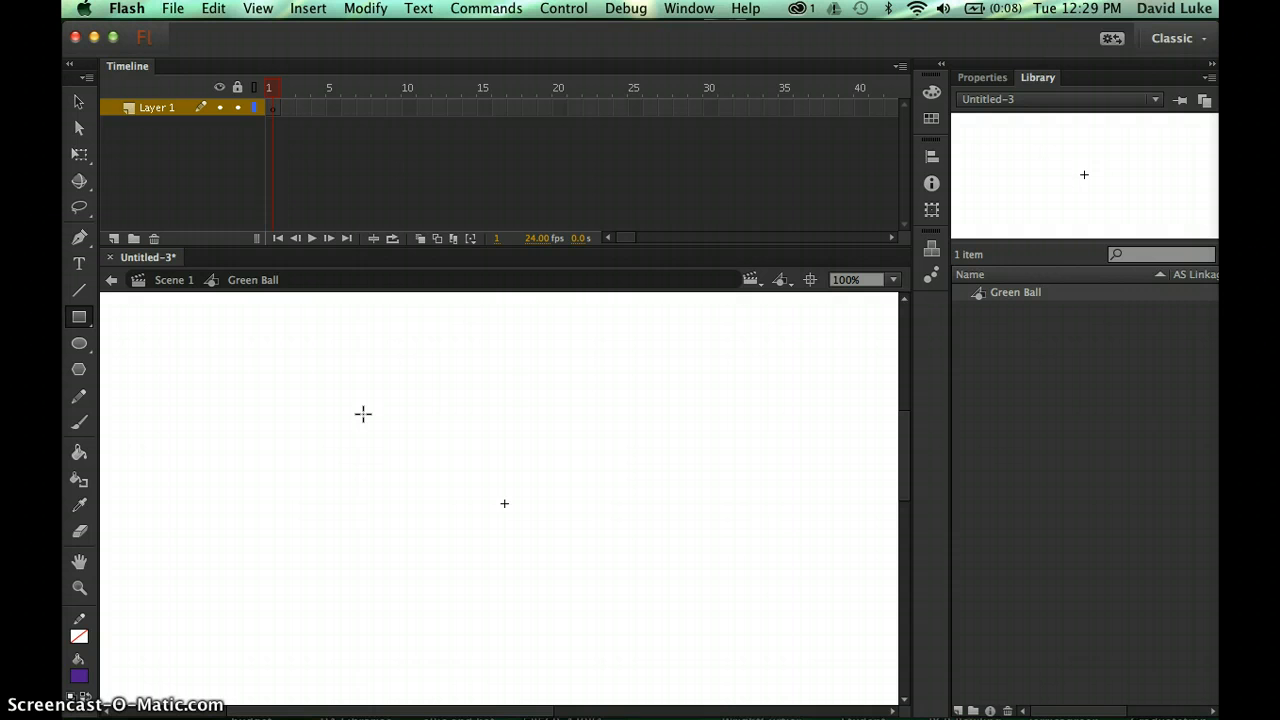
# Set the stroke to no colour and the fill to bright green #33FF00
pyautogui.click(82, 643)
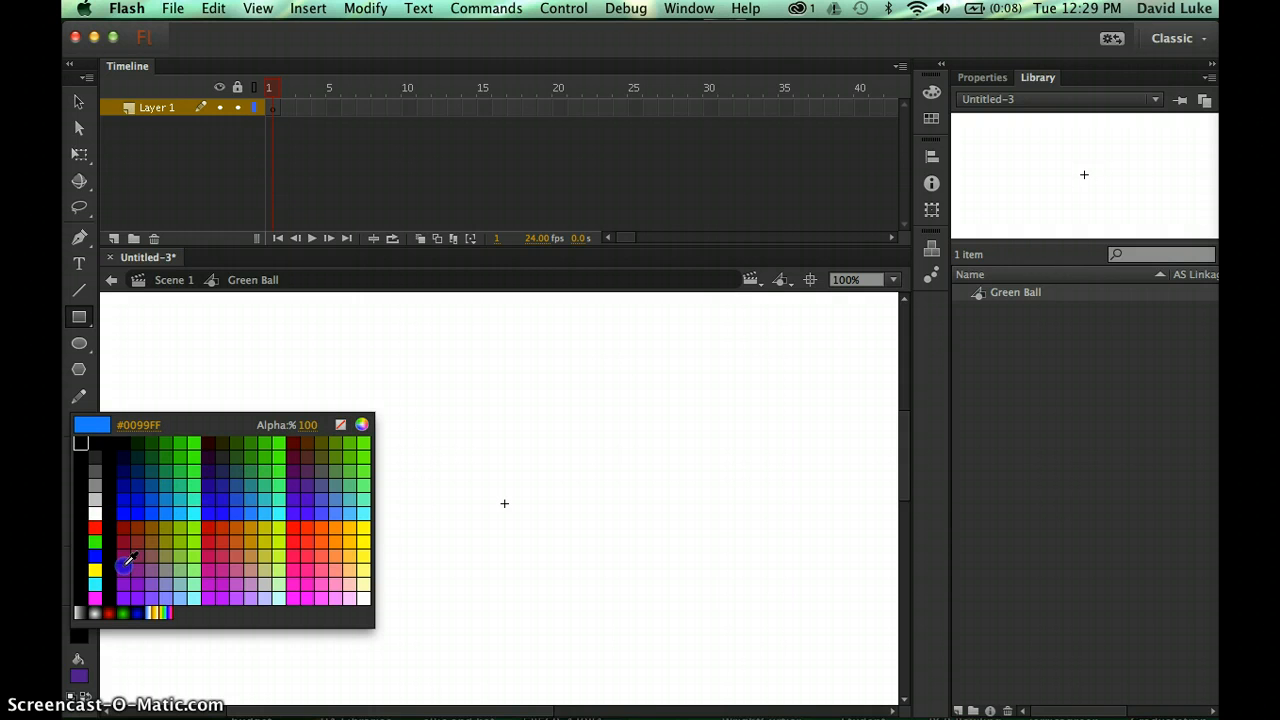
pyautogui.click(340, 425)
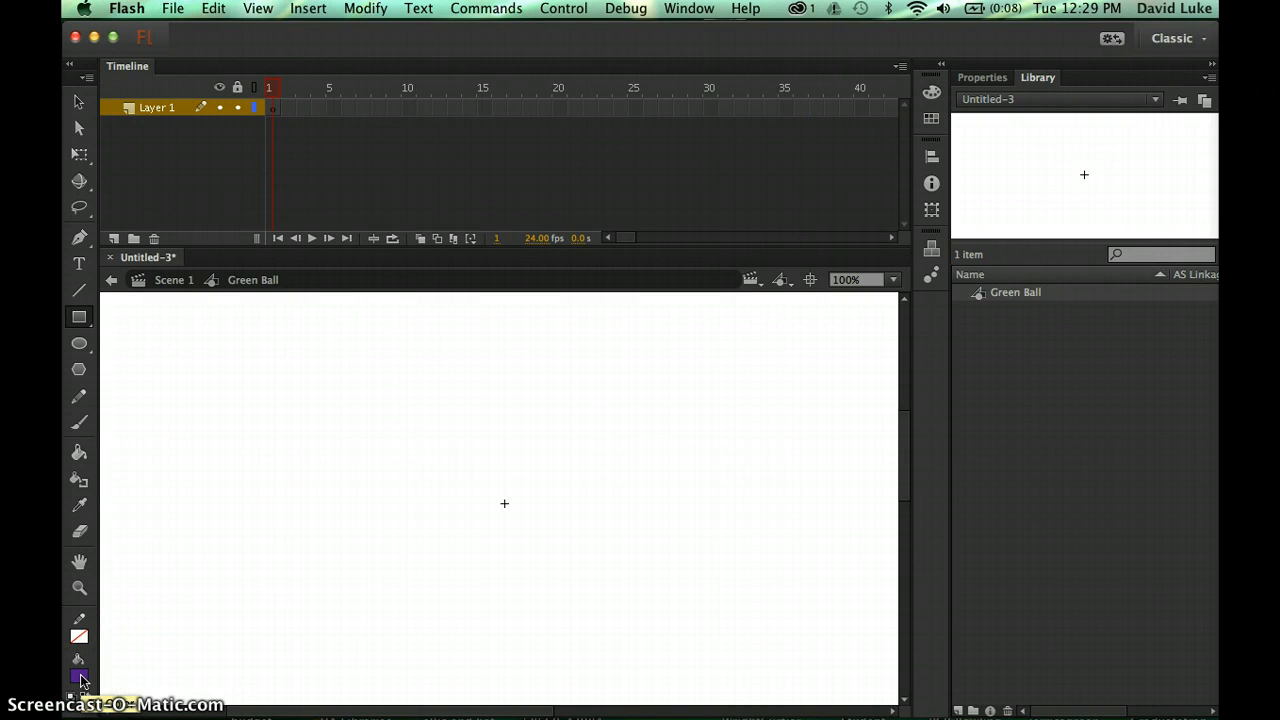
pyautogui.click(82, 680)
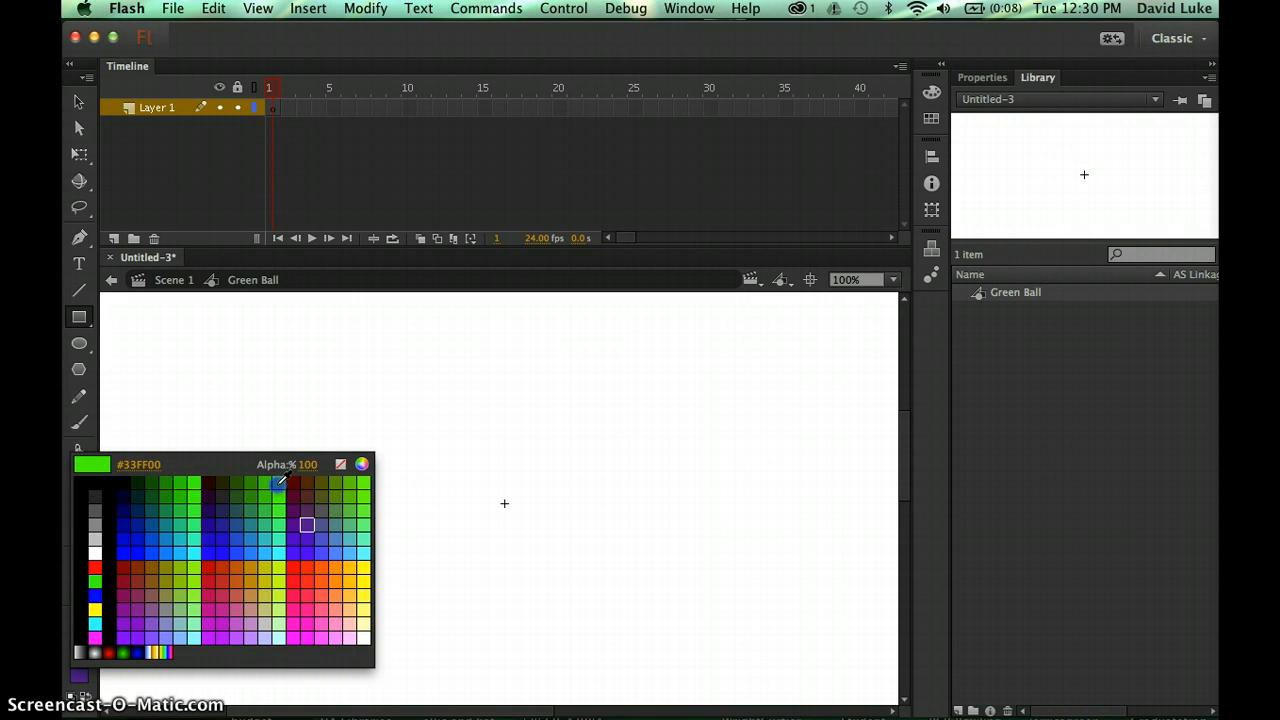
pyautogui.click(281, 477)
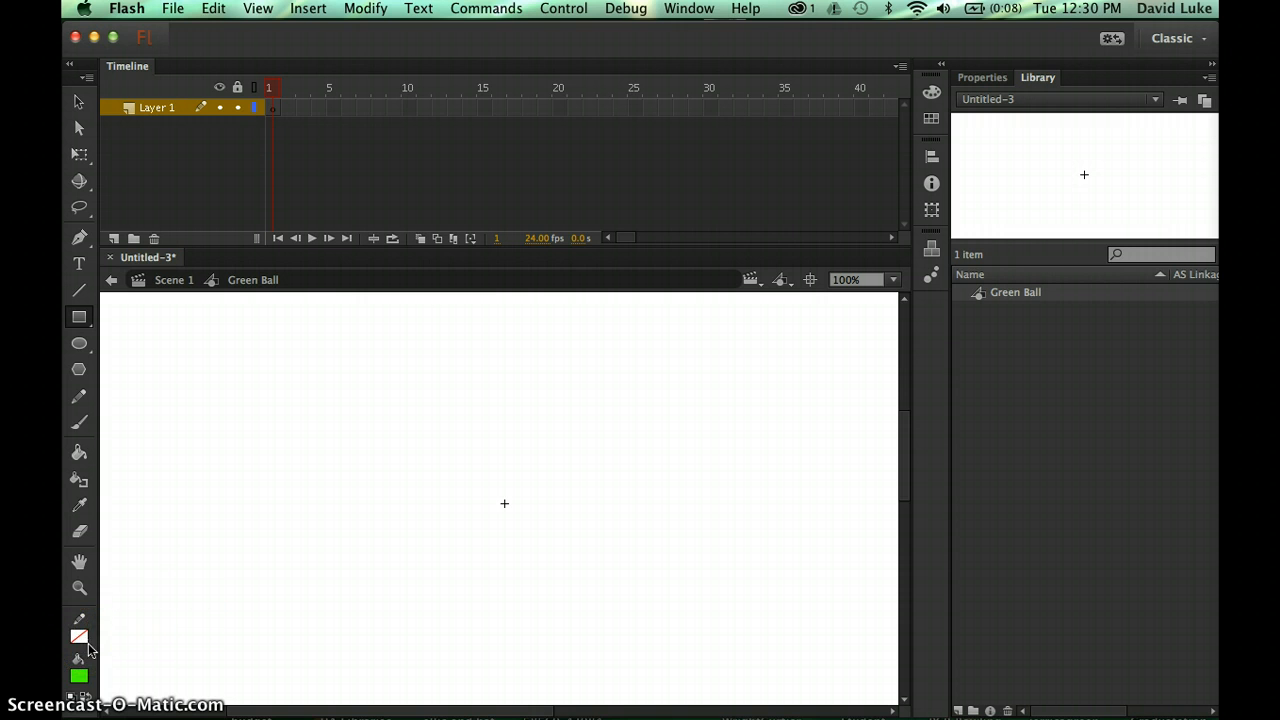
pyautogui.click(80, 676)
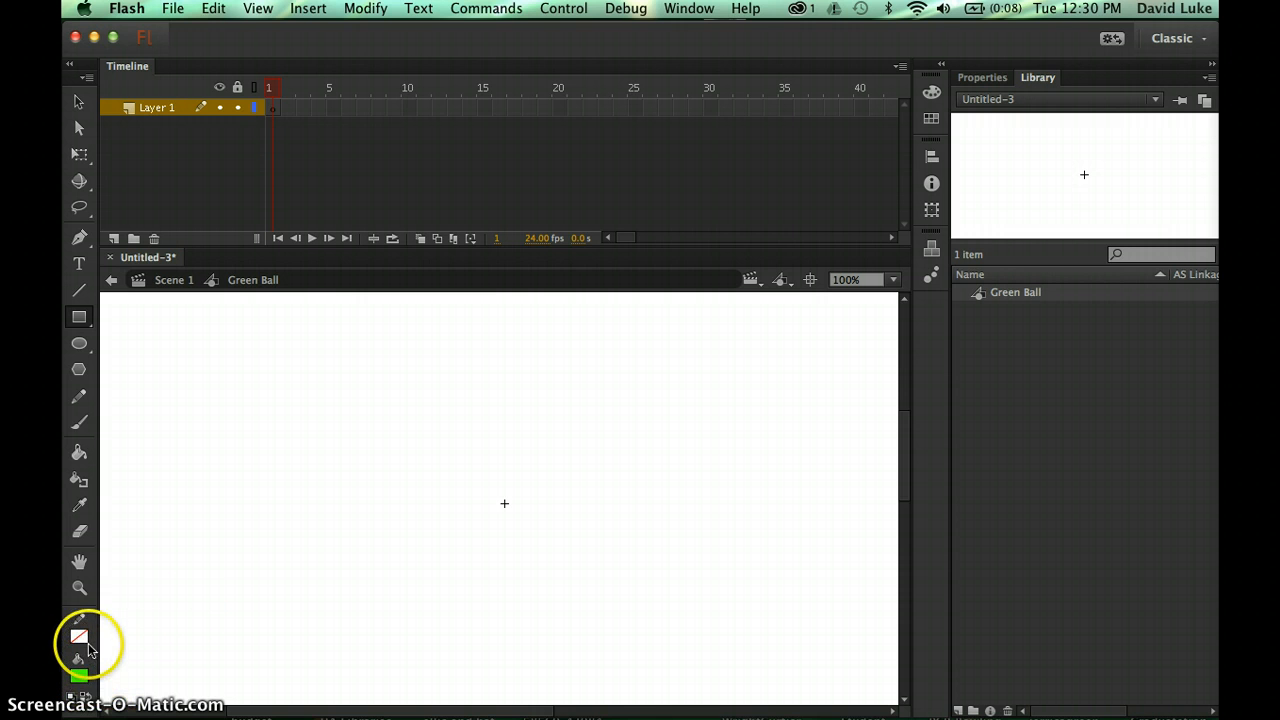
pyautogui.click(88, 632)
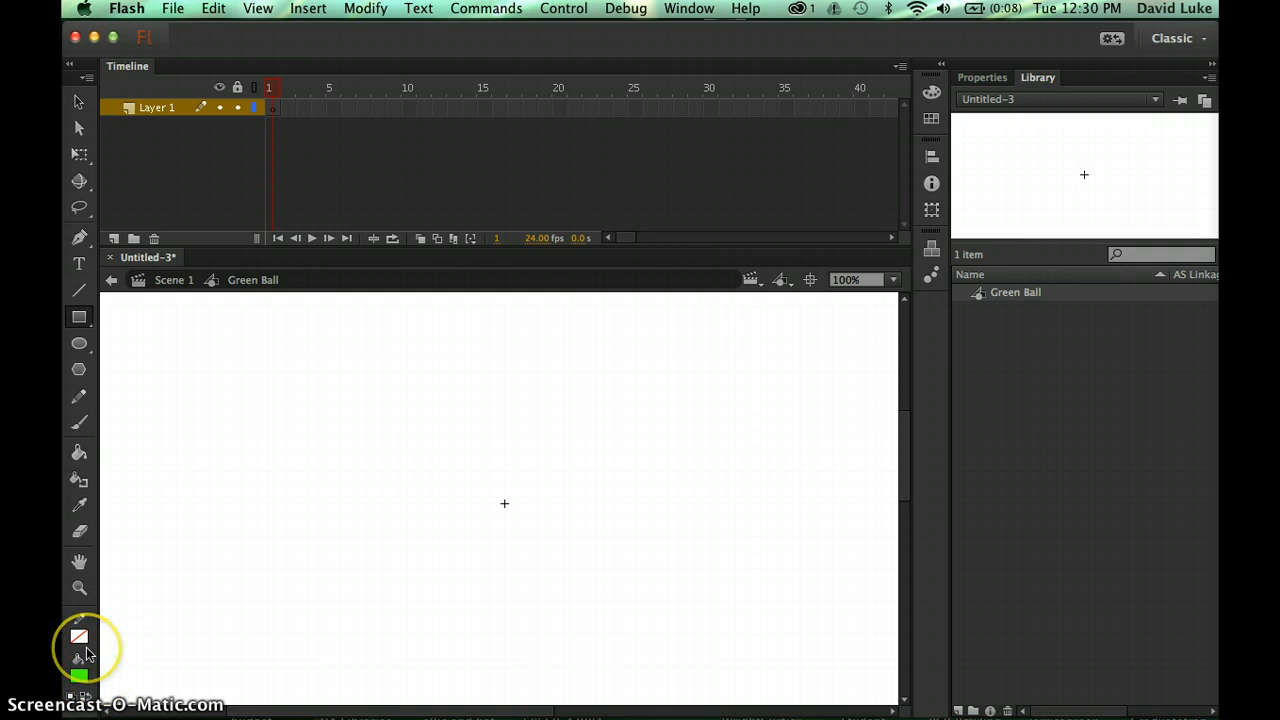
# Draw a green circle with the Oval tool over the centre crosshair of the Green Ball symbol
pyautogui.click(79, 346)
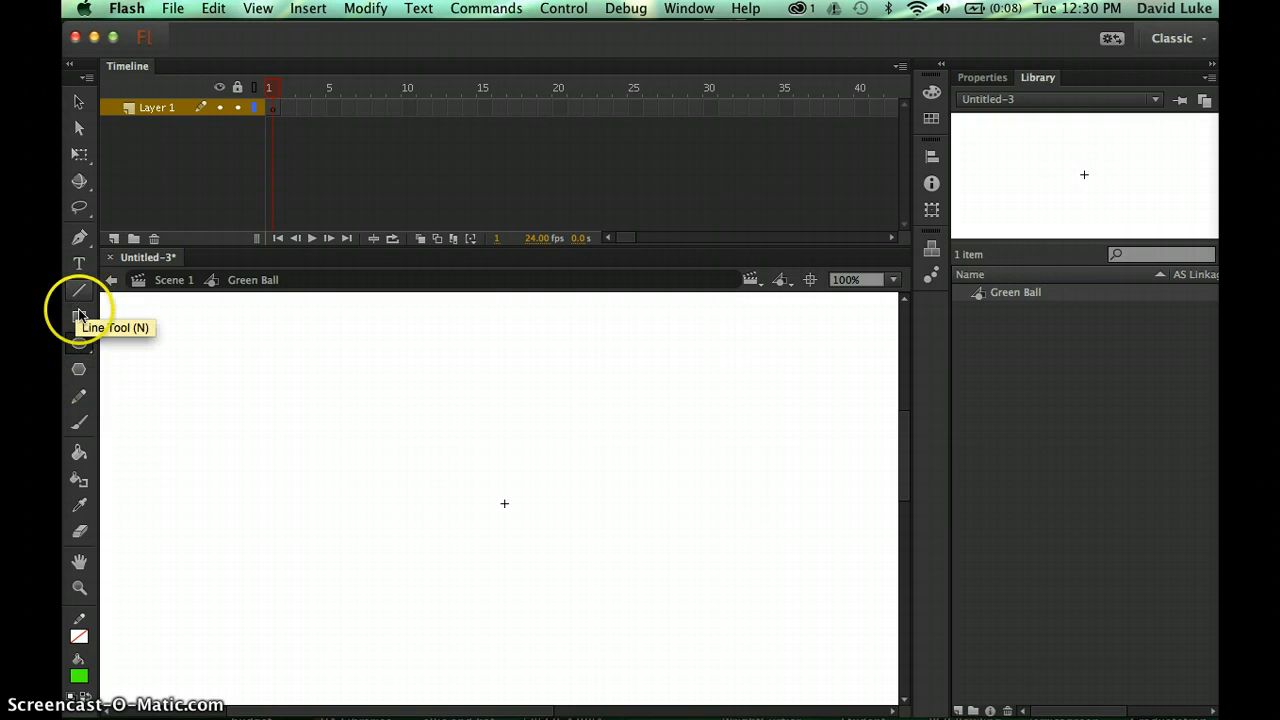
pyautogui.click(80, 316)
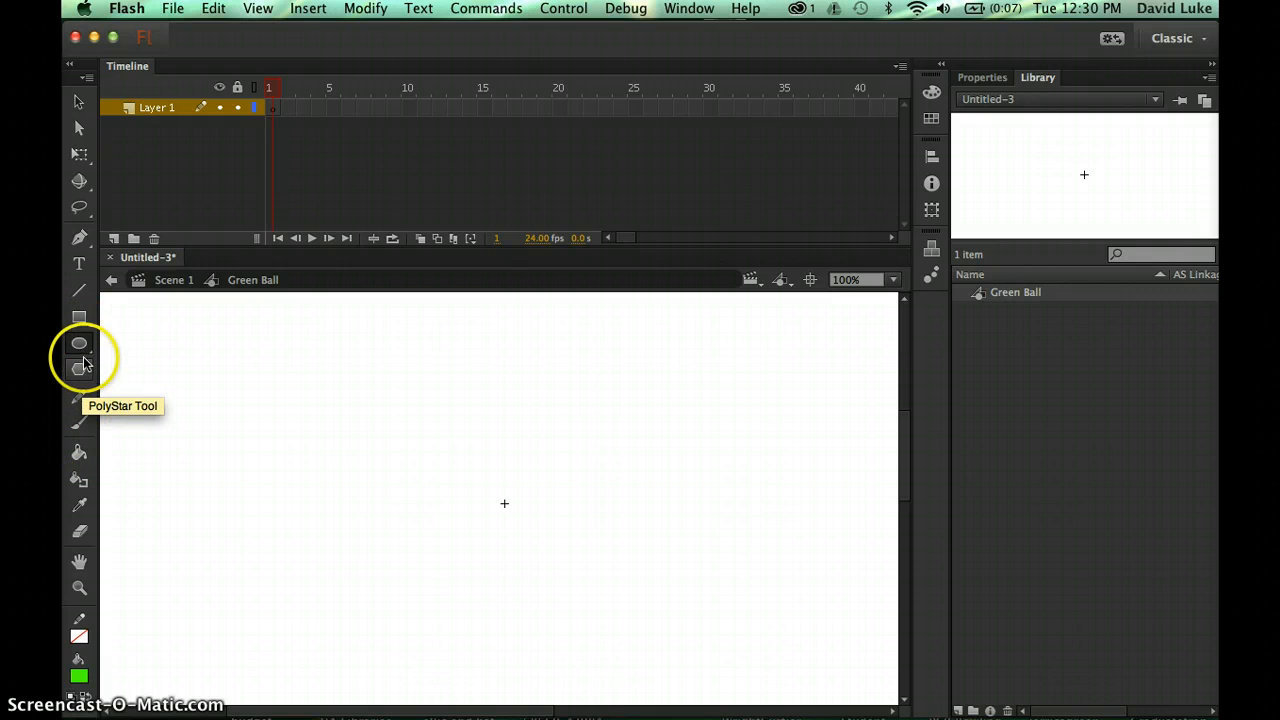
pyautogui.moveTo(82, 348); pyautogui.dragTo(128, 343)
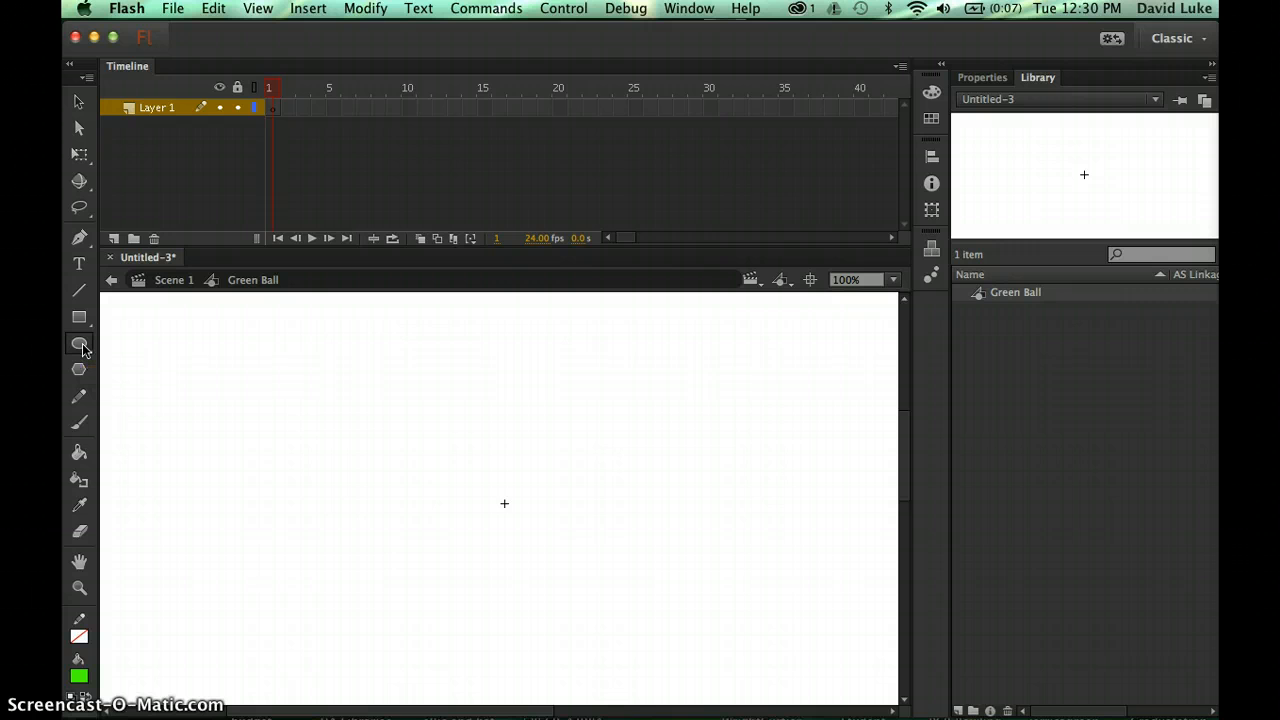
pyautogui.click(375, 433)
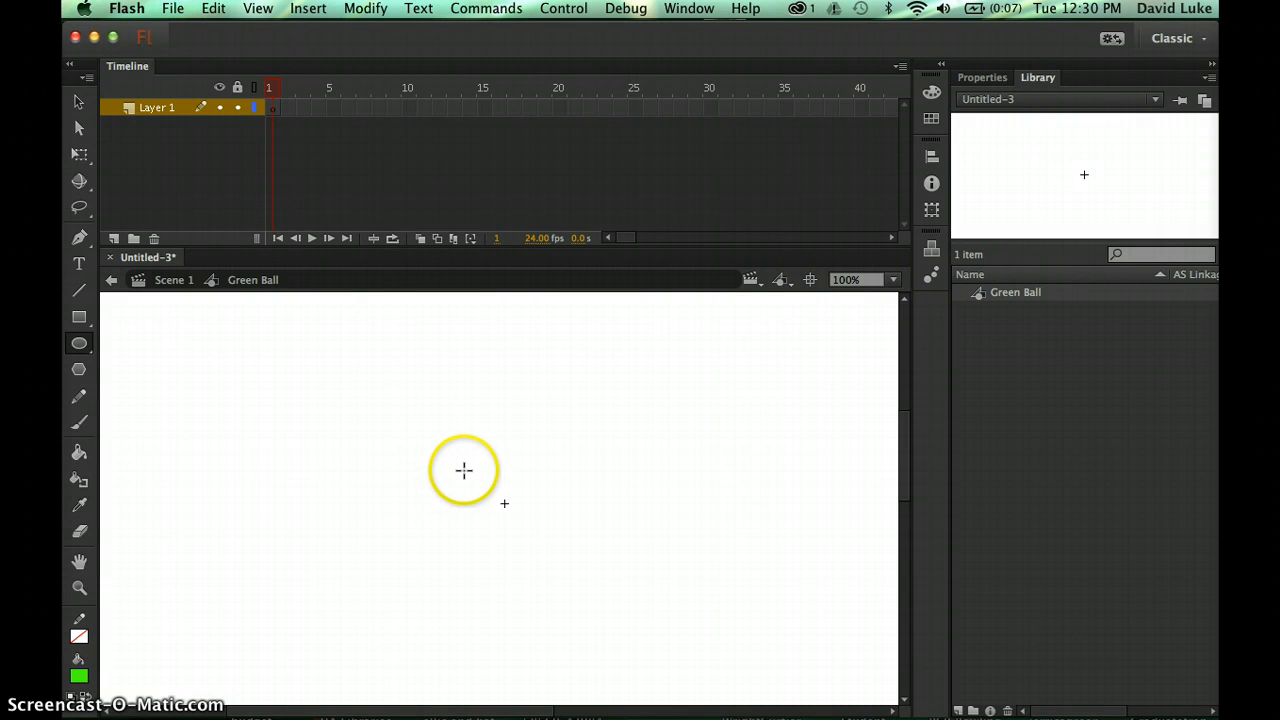
pyautogui.moveTo(462, 463); pyautogui.dragTo(563, 517)
pyautogui.click(706, 597)
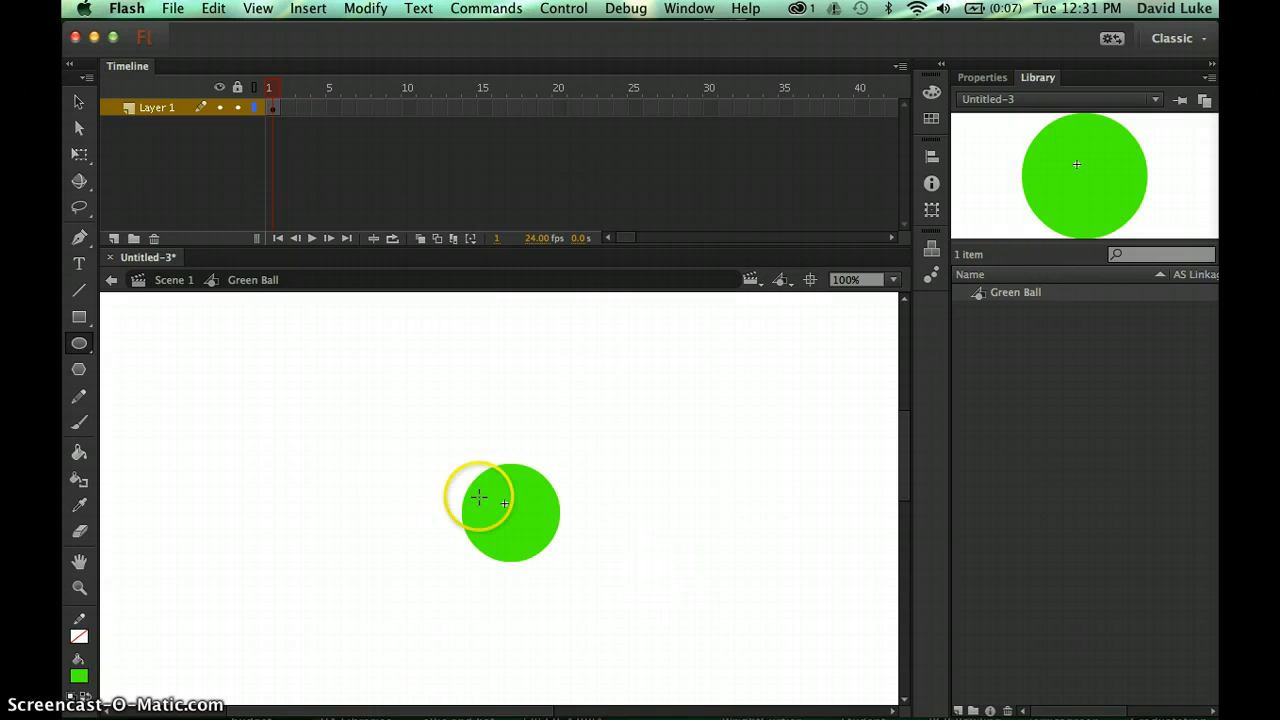
# Select the green circle and move it so its centre sits exactly on the symbol's crosshair
pyautogui.click(81, 103)
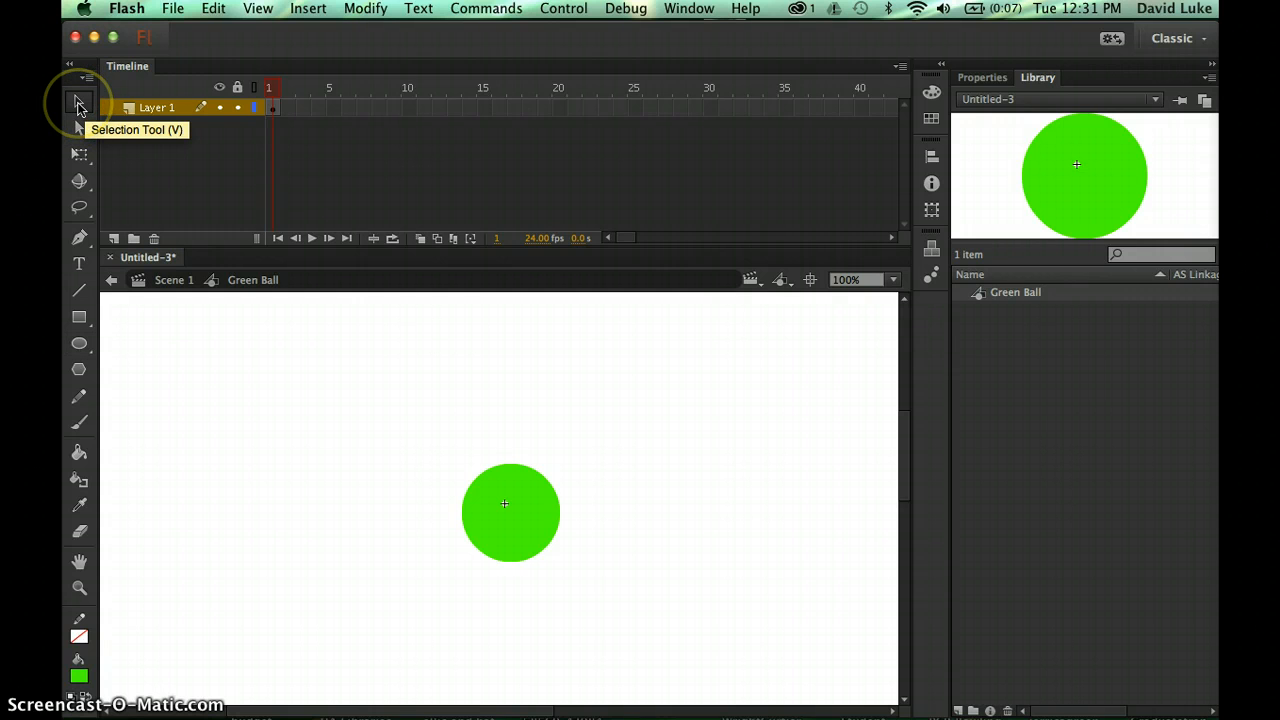
pyautogui.click(82, 130)
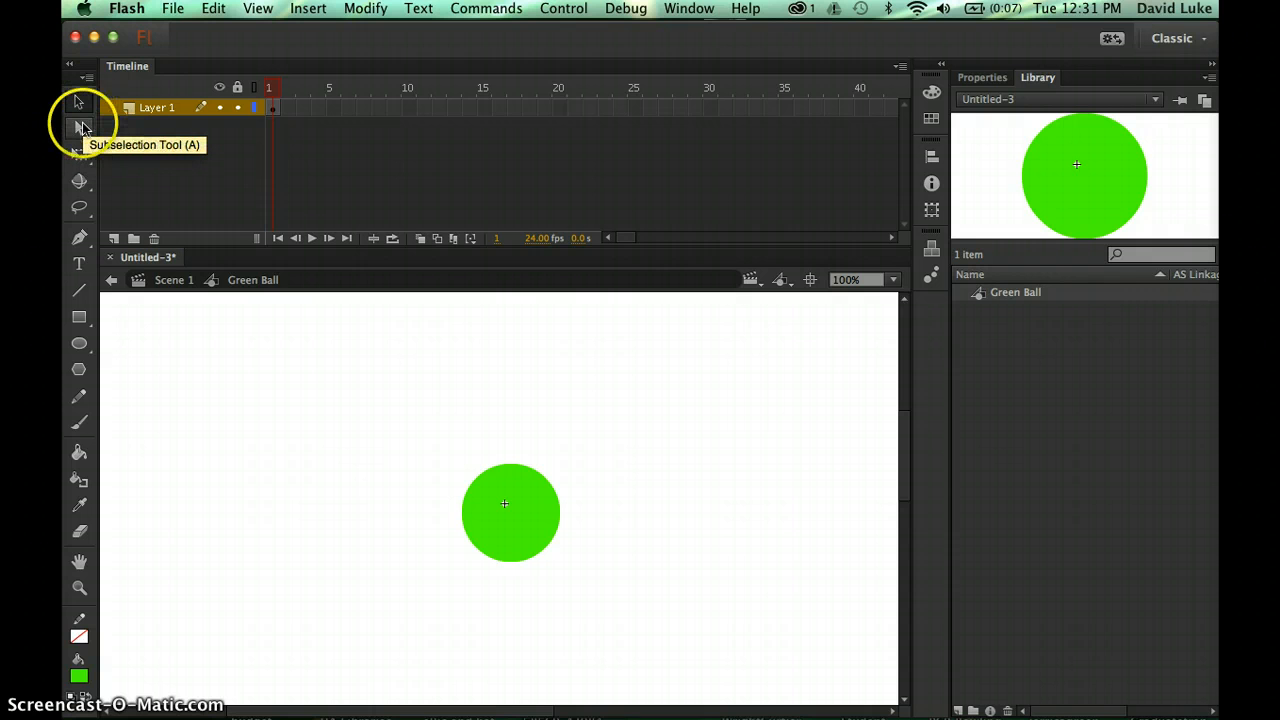
pyautogui.click(80, 102)
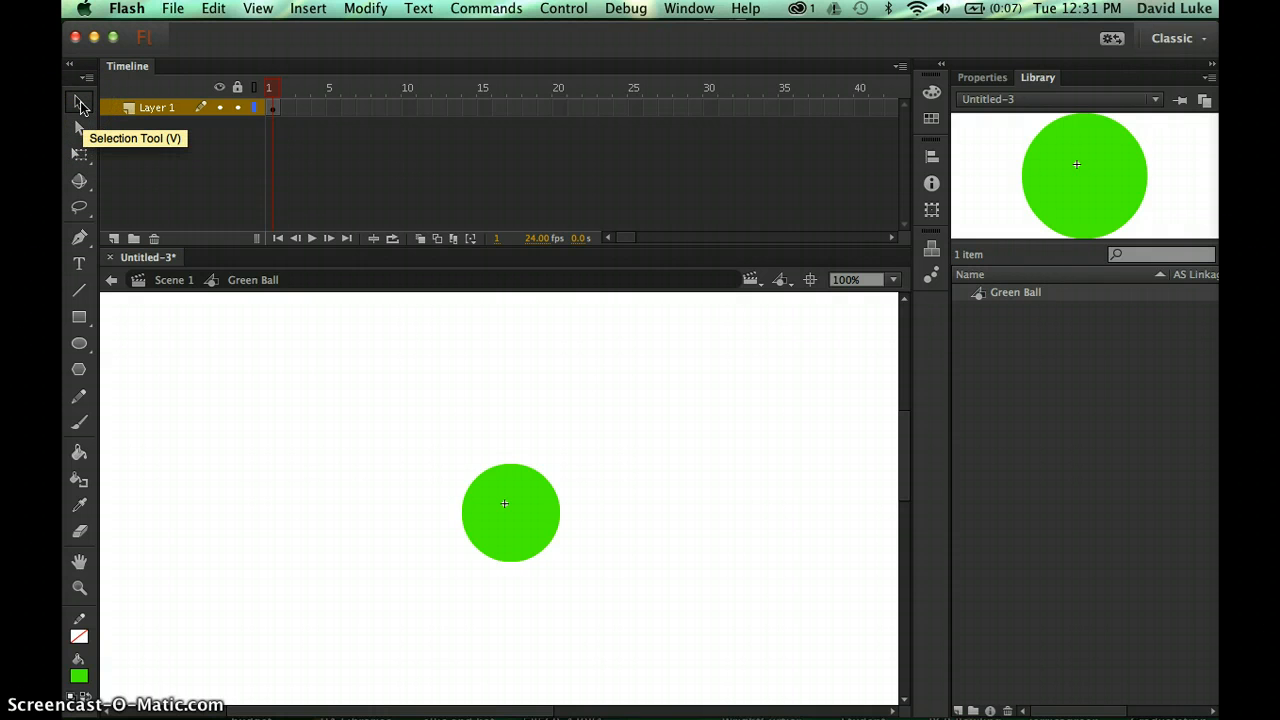
pyautogui.click(541, 504)
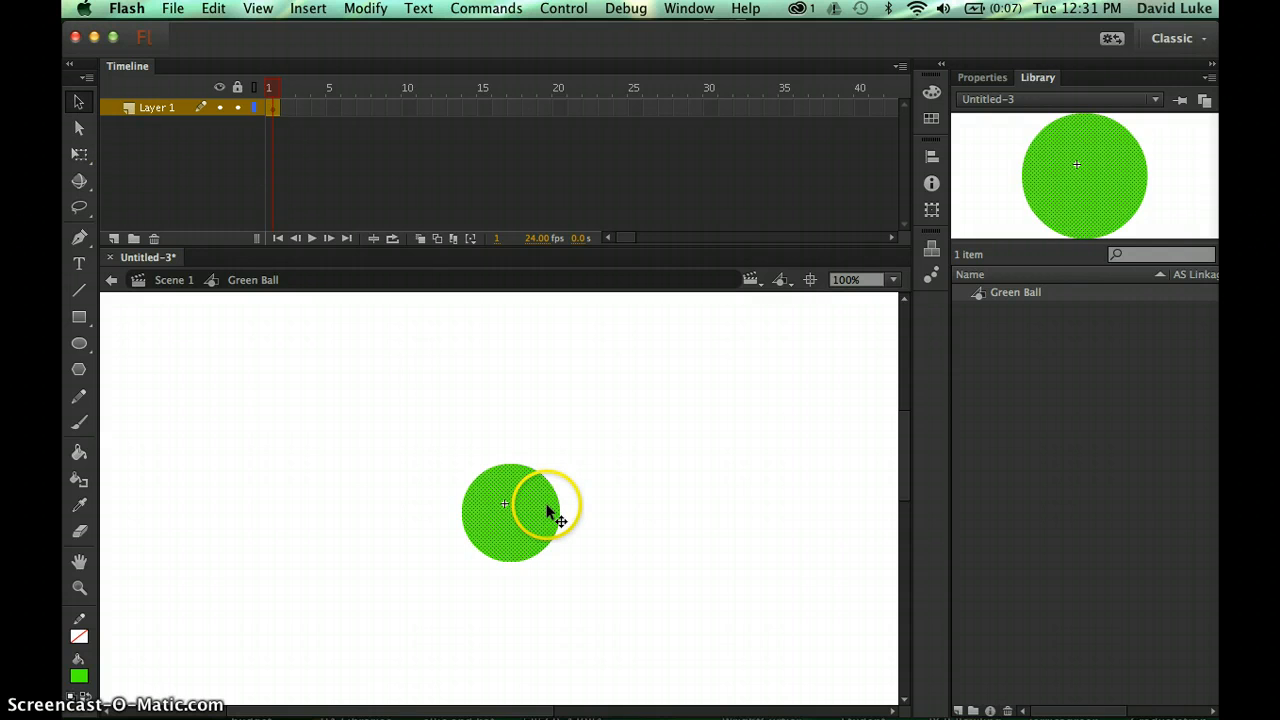
pyautogui.moveTo(541, 504)
pyautogui.mouseDown()
pyautogui.moveTo(574, 474)
pyautogui.moveTo(533, 499)
pyautogui.mouseUp()
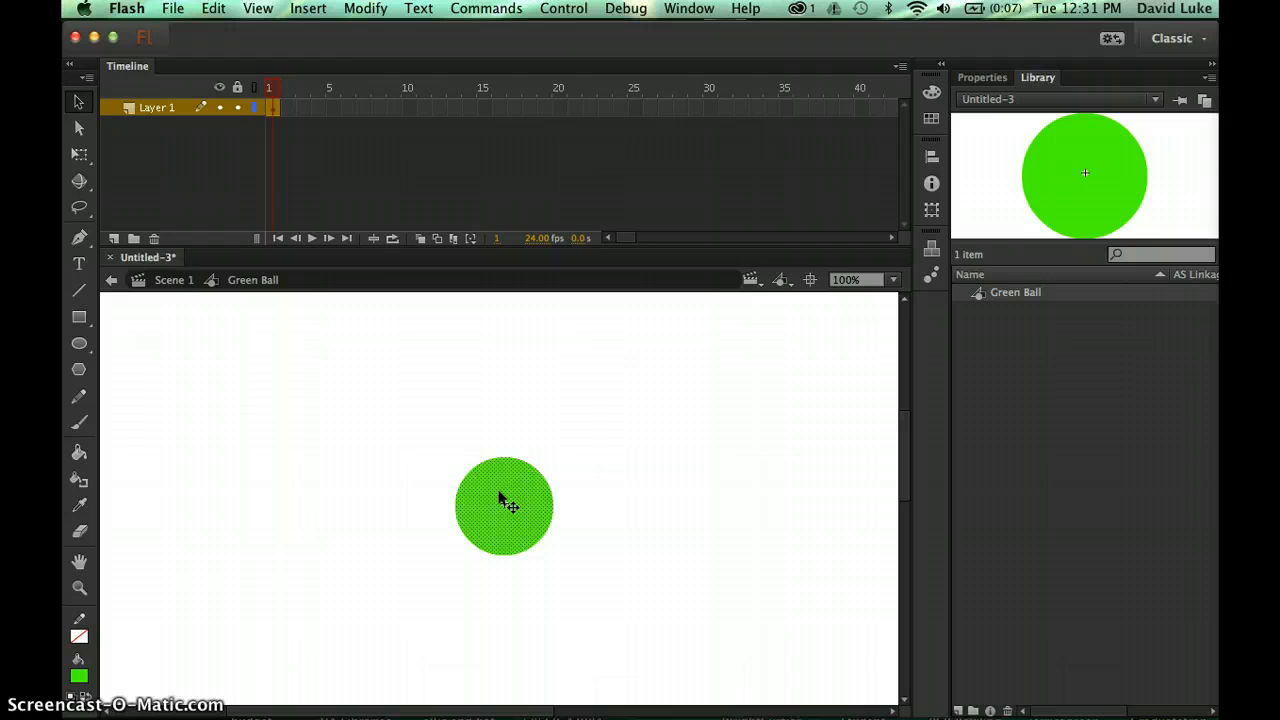
pyautogui.click(469, 433)
pyautogui.moveTo(531, 500)
pyautogui.mouseDown()
pyautogui.moveTo(614, 466)
pyautogui.moveTo(520, 500)
pyautogui.moveTo(537, 497)
pyautogui.mouseUp()
pyautogui.click(673, 482)
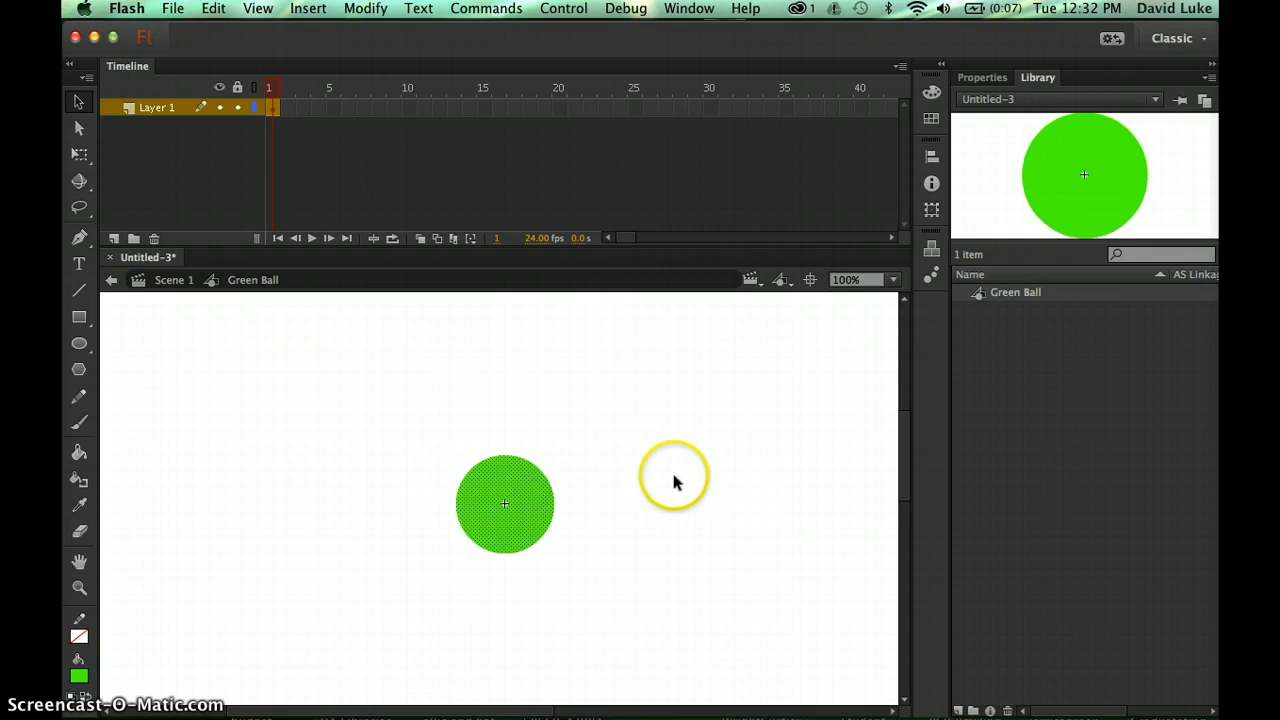